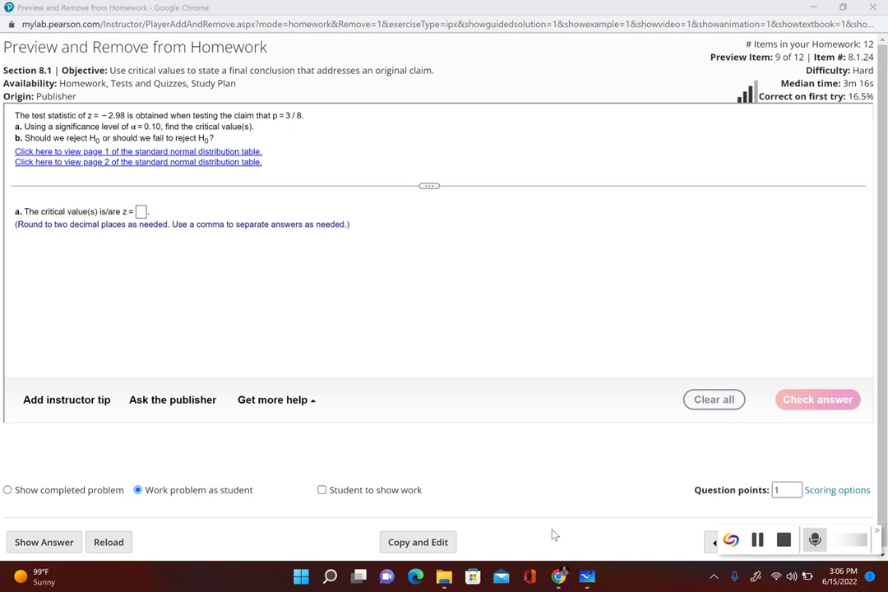
Step: Write the first numbered line, 1) p = 3/8, on the whiteboard
left_click(587, 577)
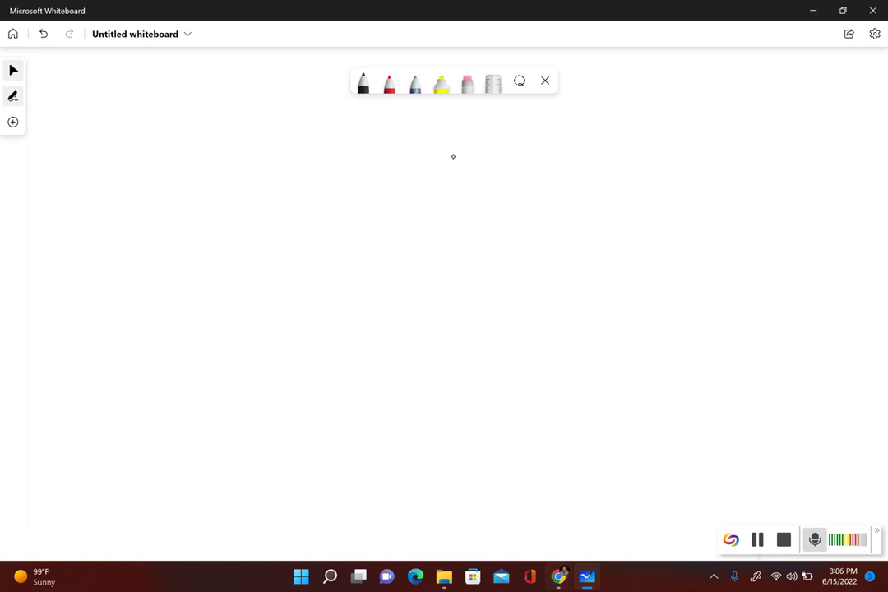
mouse_move(558, 576)
left_click(618, 519)
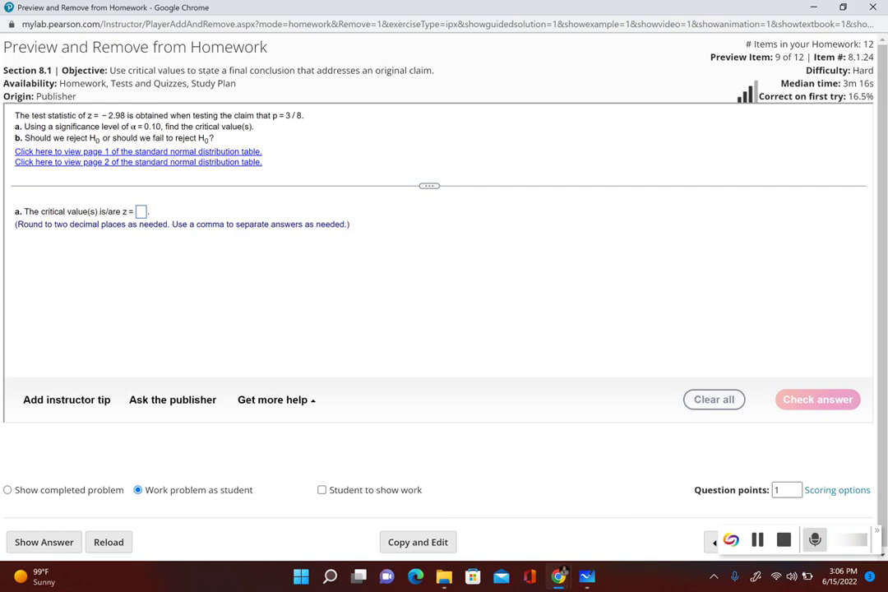
left_click(561, 574)
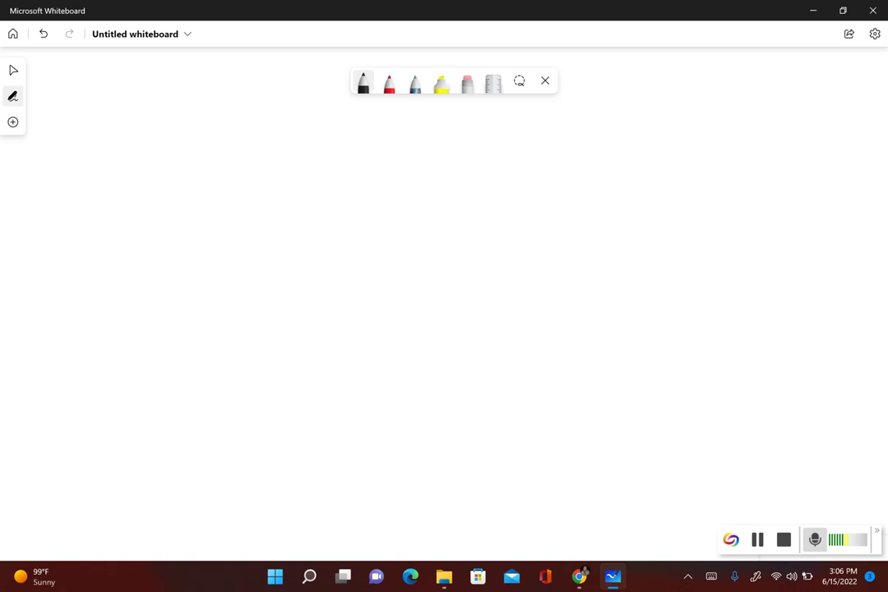
mouse_move(104, 149)
left_mouse_down()
mouse_move(105, 175)
mouse_move(167, 155)
mouse_move(168, 167)
left_mouse_up()
left_click_drag(182, 159, 195, 158)
mouse_move(182, 165)
left_mouse_down()
mouse_move(230, 147)
mouse_move(227, 157)
left_mouse_up()
mouse_move(245, 146)
left_mouse_down()
mouse_move(234, 168)
mouse_move(258, 159)
left_mouse_up()
Step: Write line 2) p ≠ 3/8, erasing a bad 2, and number line 3)
mouse_move(128, 218)
left_mouse_down()
mouse_move(142, 228)
mouse_move(116, 230)
mouse_move(210, 212)
left_mouse_up()
left_click(467, 83)
left_click(362, 82)
left_click_drag(198, 222, 211, 220)
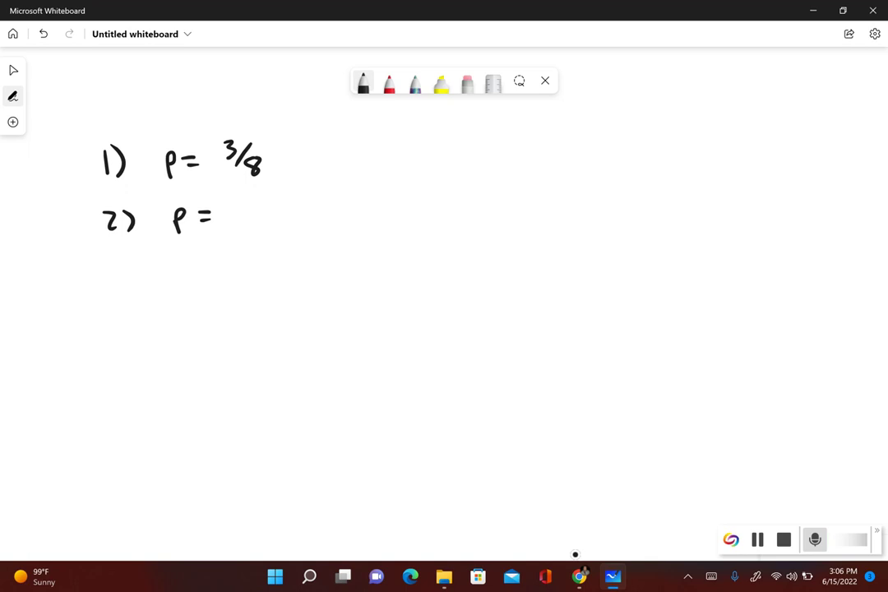
mouse_move(205, 207)
left_mouse_down()
mouse_move(198, 231)
mouse_move(231, 204)
mouse_move(226, 216)
left_mouse_up()
mouse_move(244, 202)
left_mouse_down()
mouse_move(236, 223)
mouse_move(254, 212)
left_mouse_up()
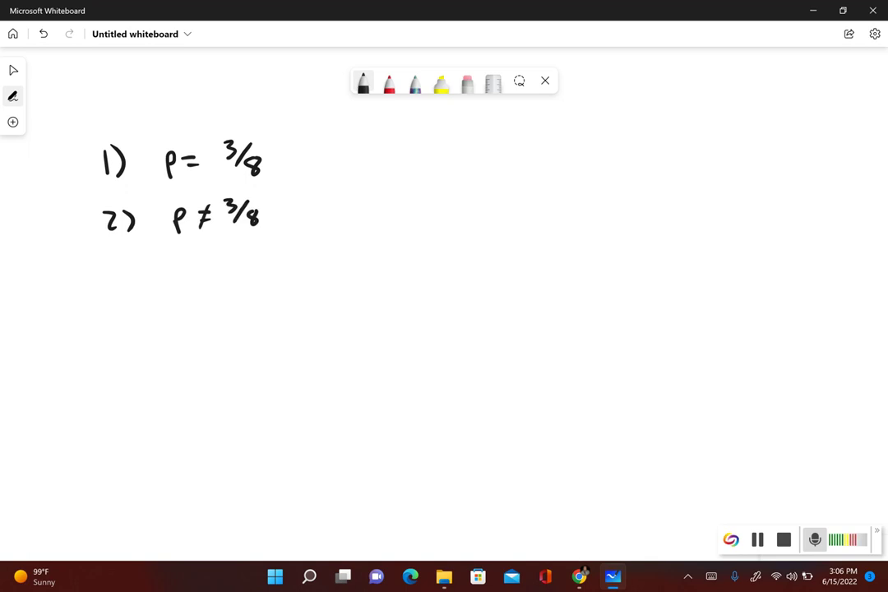
mouse_move(112, 260)
left_mouse_down()
mouse_move(113, 282)
mouse_move(130, 285)
left_mouse_up()
Step: Write the null hypothesis H0: p = 3/8 on line 3
left_click_drag(180, 266, 181, 286)
mouse_move(195, 265)
left_mouse_down()
mouse_move(195, 287)
mouse_move(194, 277)
left_mouse_up()
mouse_move(212, 276)
left_mouse_down()
mouse_move(256, 285)
mouse_move(256, 276)
left_mouse_up()
left_click(230, 273)
left_click(230, 281)
left_click_drag(276, 269, 287, 268)
left_click_drag(277, 278, 304, 269)
mouse_move(318, 256)
left_mouse_down()
mouse_move(310, 280)
mouse_move(331, 271)
left_mouse_up()
Step: Write H1: p ≠ 3/8 and bracket lines 1) and 2) with a red brace
mouse_move(193, 313)
left_mouse_down()
mouse_move(192, 326)
mouse_move(207, 320)
left_mouse_up()
left_click_drag(218, 320, 218, 331)
left_click(234, 315)
left_click(234, 326)
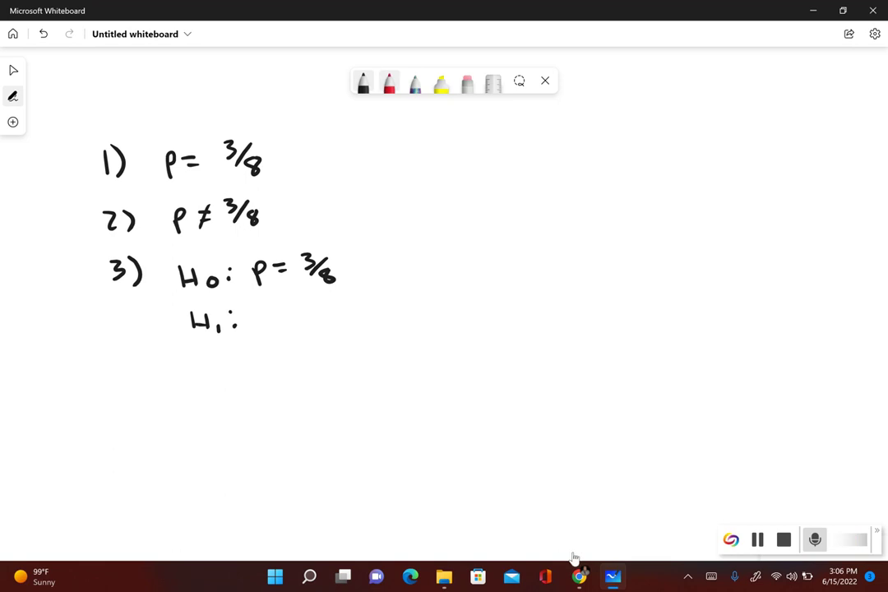
left_click(389, 82)
mouse_move(297, 150)
left_mouse_down()
mouse_move(312, 182)
mouse_move(302, 222)
left_mouse_up()
left_click(363, 82)
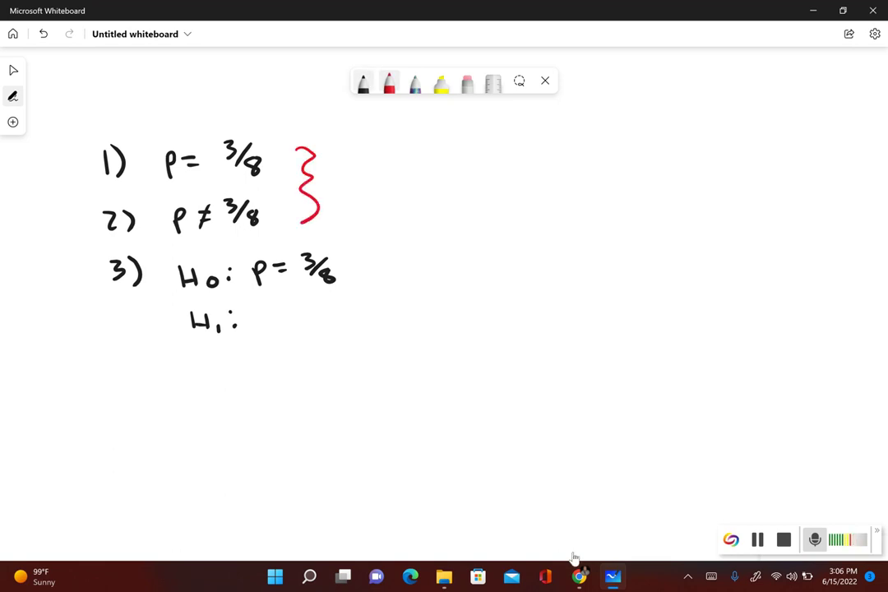
mouse_move(260, 312)
left_mouse_down()
mouse_move(261, 332)
mouse_move(262, 321)
left_mouse_up()
left_click_drag(278, 317, 289, 321)
mouse_move(288, 311)
left_mouse_down()
mouse_move(280, 327)
mouse_move(307, 319)
left_mouse_up()
left_click(306, 306)
mouse_move(325, 306)
left_mouse_down()
mouse_move(316, 328)
mouse_move(337, 318)
left_mouse_up()
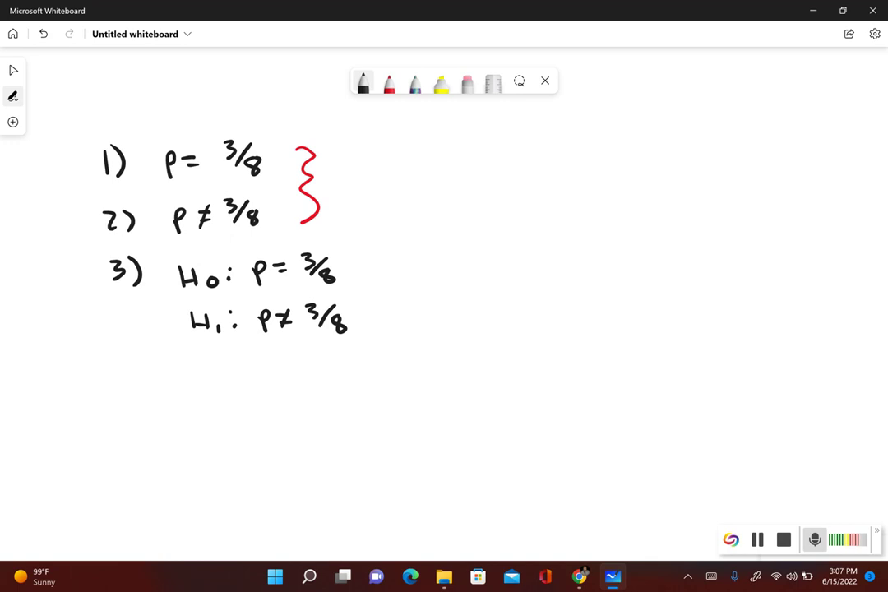
Step: Label H1 'two-tailed test' and sketch an axis with a bell curve below
mouse_move(434, 310)
left_mouse_down()
mouse_move(434, 325)
mouse_move(478, 316)
left_mouse_up()
left_click_drag(487, 316, 535, 324)
left_click_drag(527, 315, 598, 321)
mouse_move(609, 317)
left_mouse_down()
mouse_move(632, 302)
mouse_move(626, 322)
left_mouse_up()
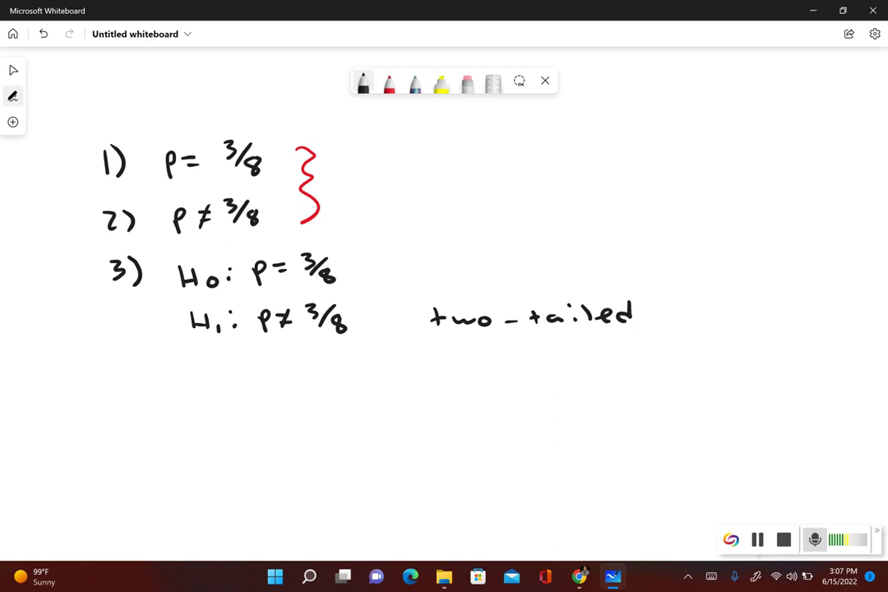
left_click_drag(680, 303, 679, 319)
left_click_drag(672, 311, 687, 311)
left_click_drag(689, 313, 702, 320)
left_click_drag(721, 301, 721, 318)
left_click_drag(212, 461, 649, 455)
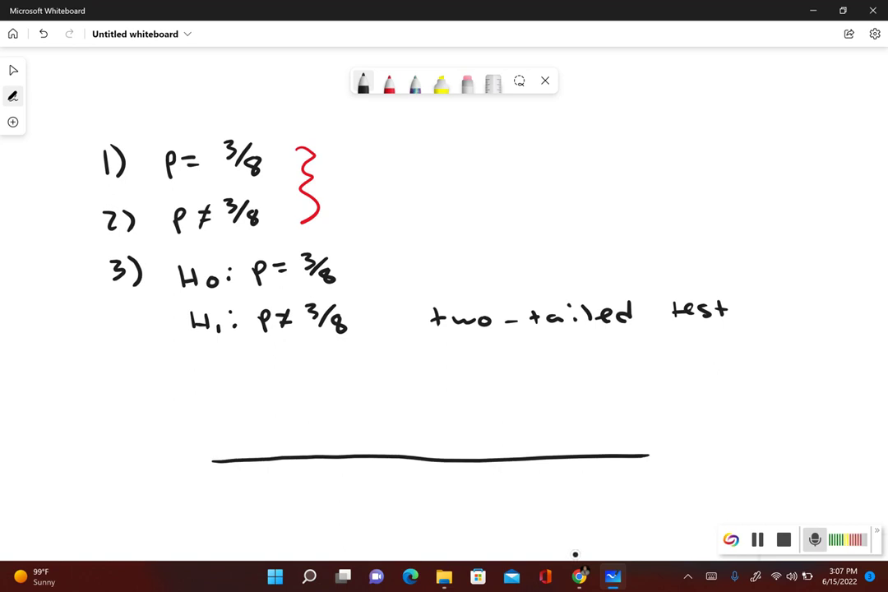
mouse_move(206, 448)
left_mouse_down()
mouse_move(263, 440)
mouse_move(341, 392)
mouse_move(496, 406)
mouse_move(623, 432)
left_mouse_up()
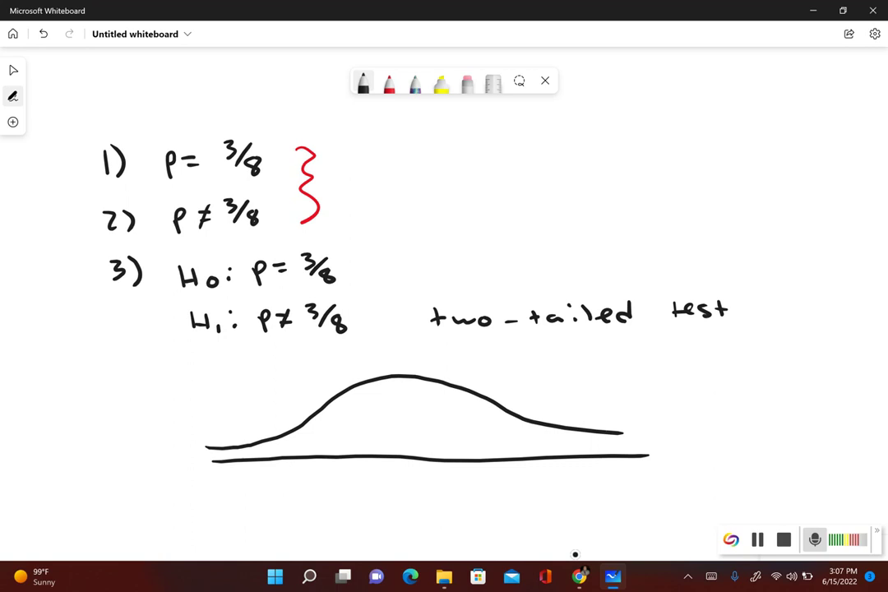
Step: Mark the left and right critical cutoffs on the curve and extend its right tail
left_click_drag(256, 445, 255, 459)
left_click(389, 82)
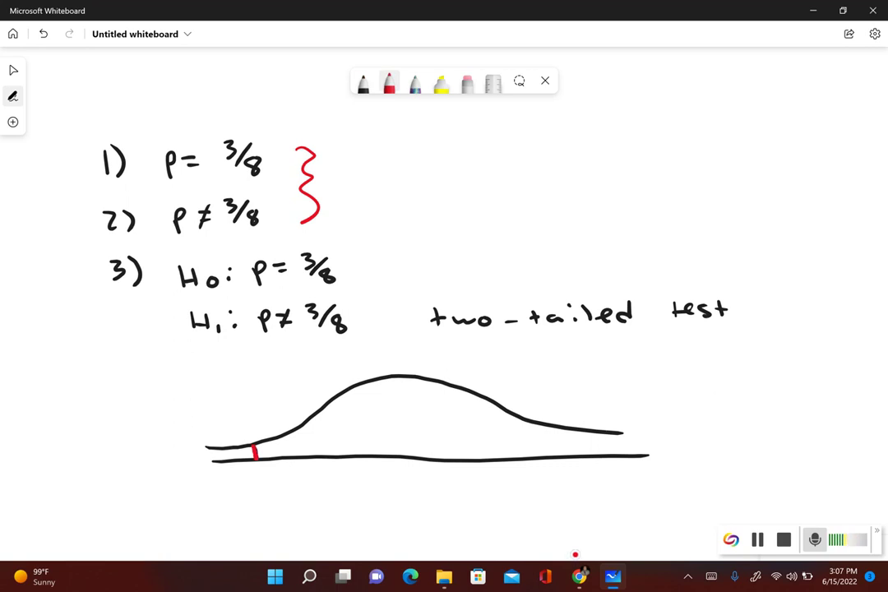
left_click_drag(610, 435, 613, 458)
left_click(363, 82)
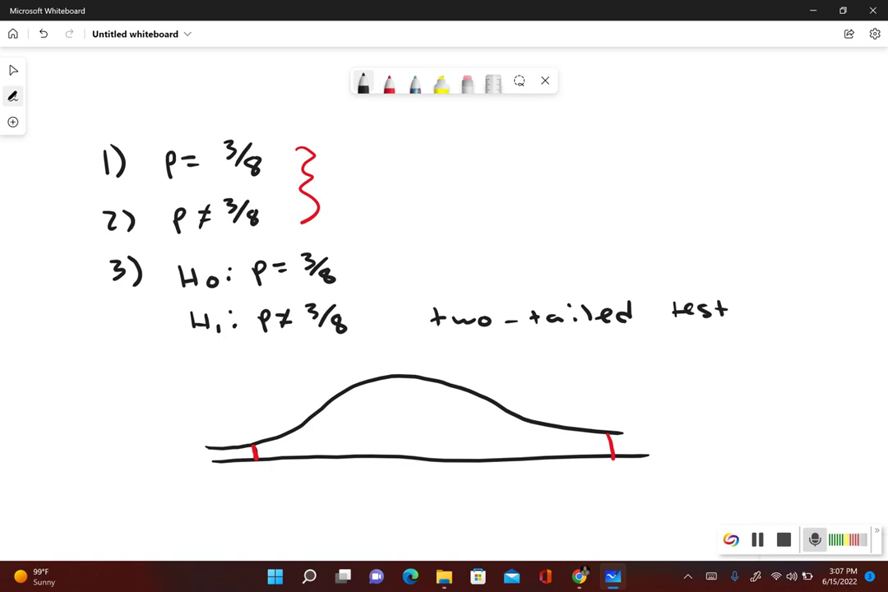
left_click_drag(621, 433, 649, 431)
Step: Shade both tails in red and label each 0.05 with an arrow
left_click(389, 83)
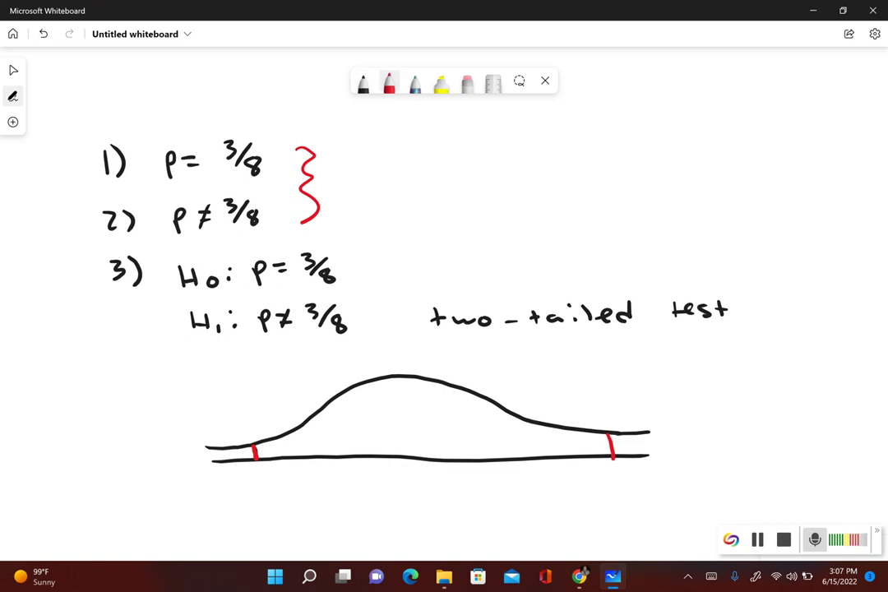
left_click_drag(612, 452, 664, 441)
mouse_move(688, 391)
left_mouse_down()
mouse_move(656, 429)
mouse_move(697, 396)
mouse_move(724, 402)
mouse_move(739, 389)
left_mouse_up()
left_click(708, 398)
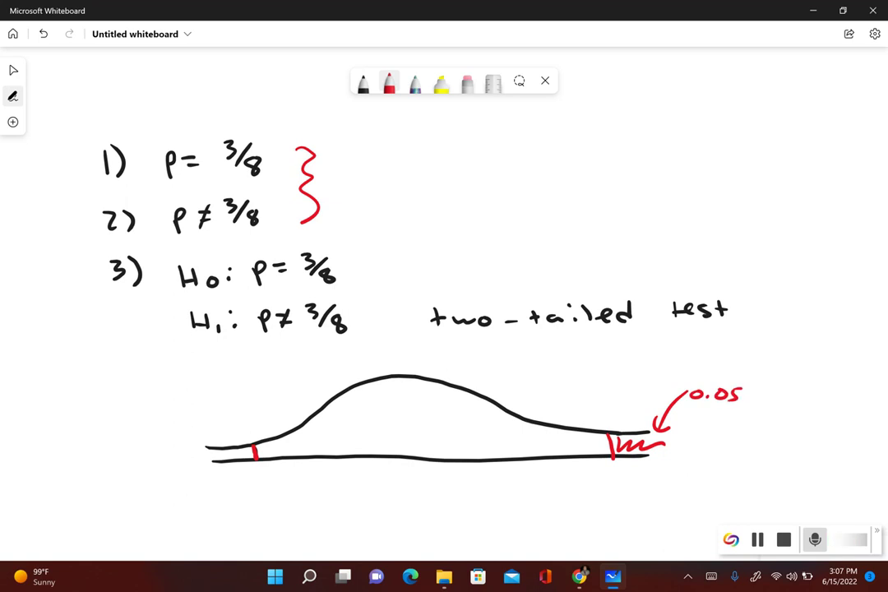
left_click_drag(208, 451, 255, 449)
mouse_move(195, 402)
left_mouse_down()
mouse_move(200, 444)
mouse_move(209, 446)
left_mouse_up()
mouse_move(198, 390)
left_mouse_down()
mouse_move(196, 399)
mouse_move(222, 385)
left_mouse_up()
mouse_move(236, 383)
left_mouse_down()
mouse_move(234, 396)
mouse_move(245, 380)
left_mouse_up()
Step: Write a blank 'z =' under the left and right cutoffs
mouse_move(251, 478)
left_mouse_down()
mouse_move(262, 489)
mouse_move(276, 482)
left_mouse_up()
left_click_drag(266, 487, 277, 487)
mouse_move(609, 469)
left_mouse_down()
mouse_move(609, 481)
mouse_move(632, 472)
left_mouse_up()
left_click_drag(625, 477, 632, 477)
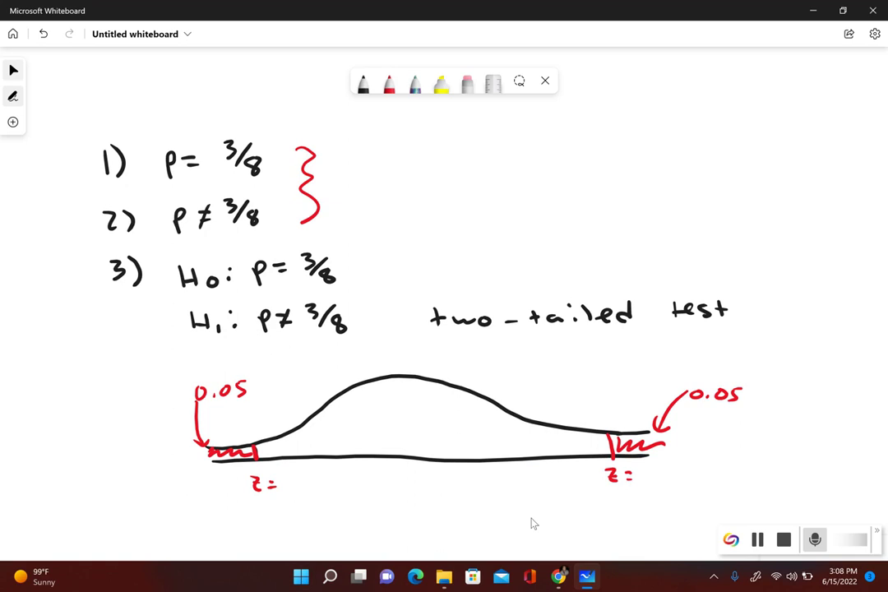
mouse_move(558, 577)
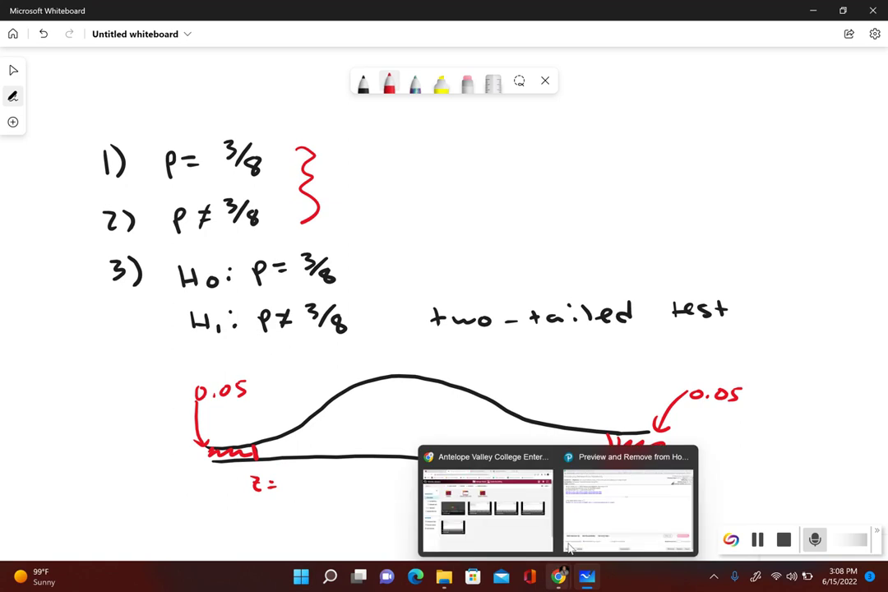
Step: Launch StatCrunch from the problem's Get more help menu and snap it beside MyLab
left_click(596, 504)
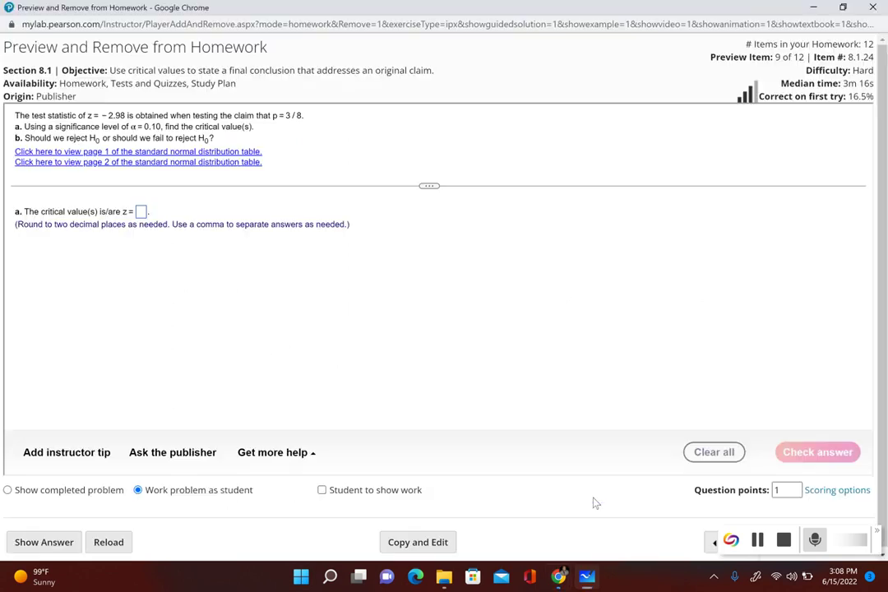
left_click(260, 455)
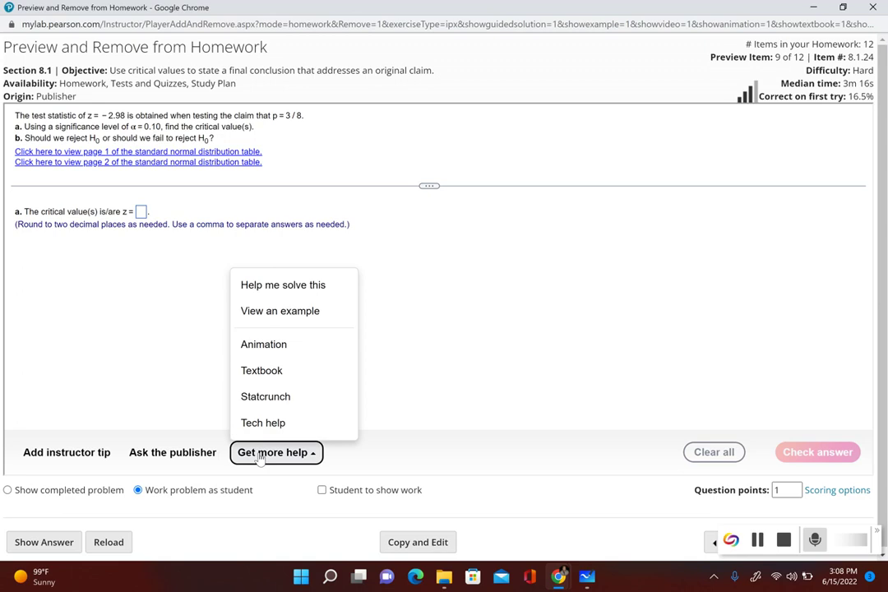
left_click(283, 397)
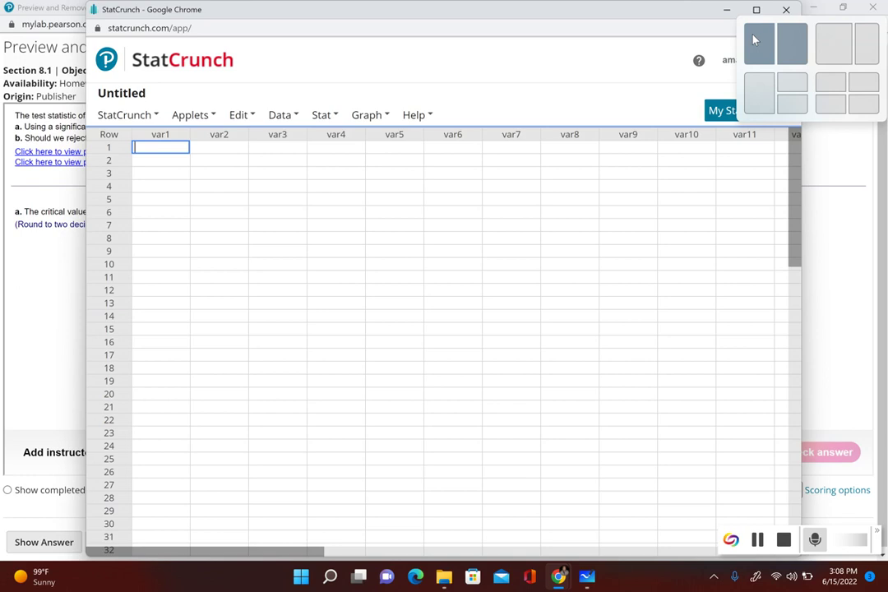
left_click(755, 40)
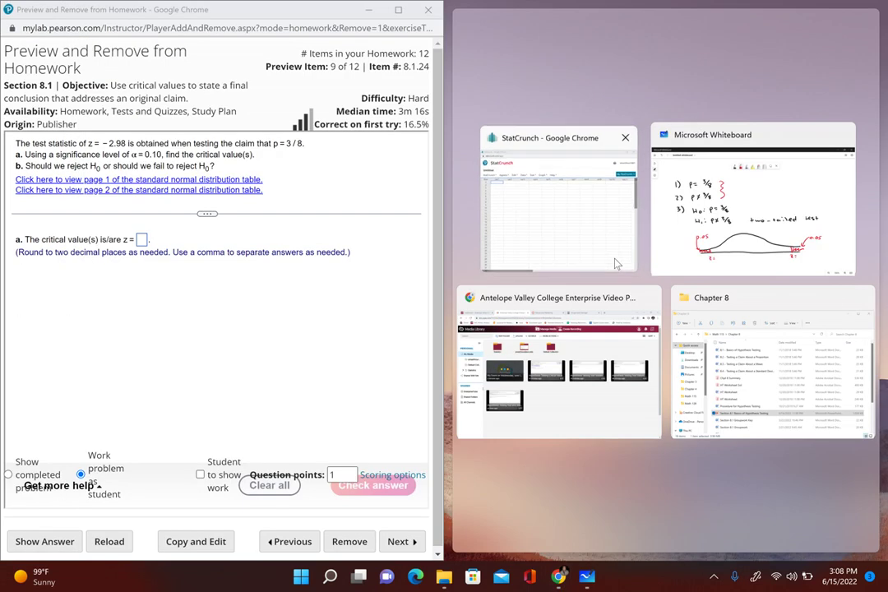
left_click(617, 262)
Step: In the Normal Calculator, set an upper-tail probability of 0.05, giving cutoff 1.6448536
left_click(682, 115)
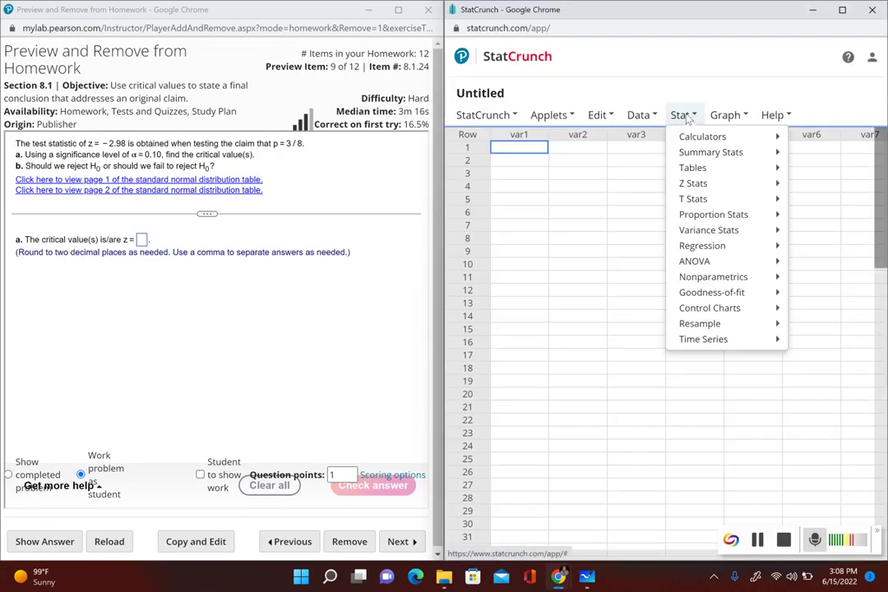
mouse_move(703, 137)
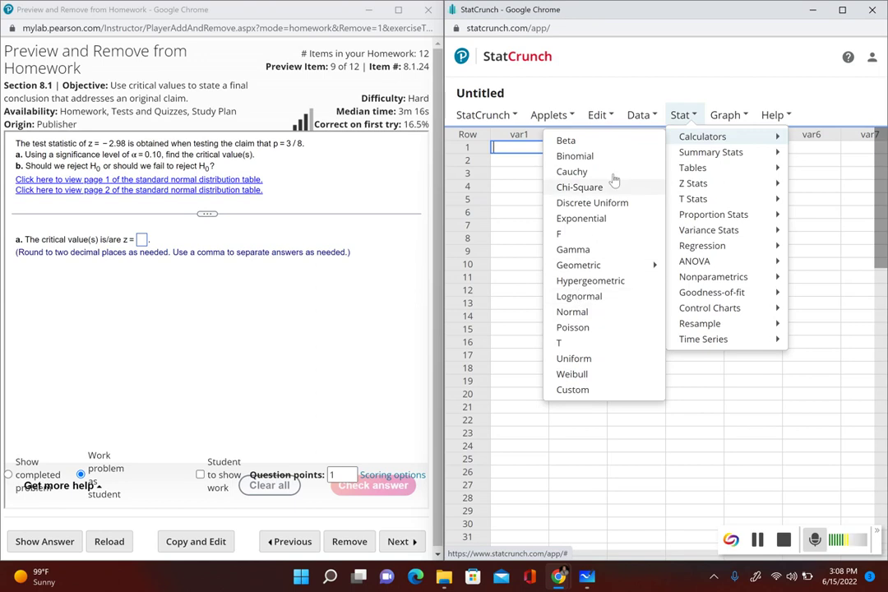
left_click(565, 312)
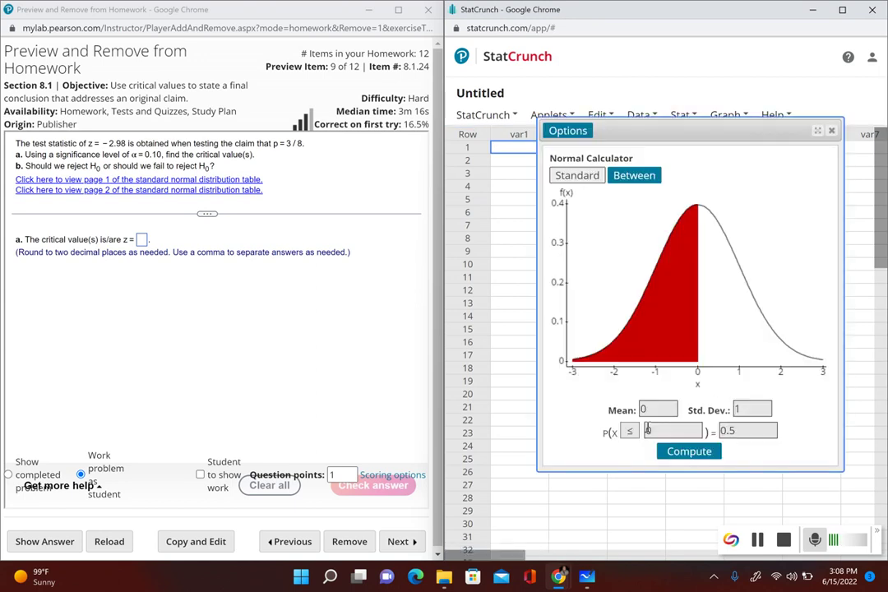
left_click(738, 428)
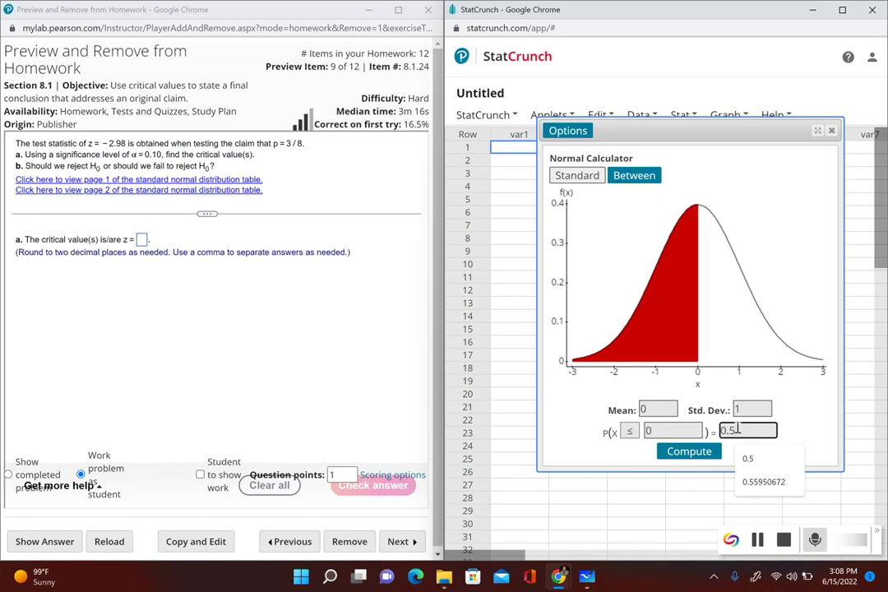
key("BackSpace")
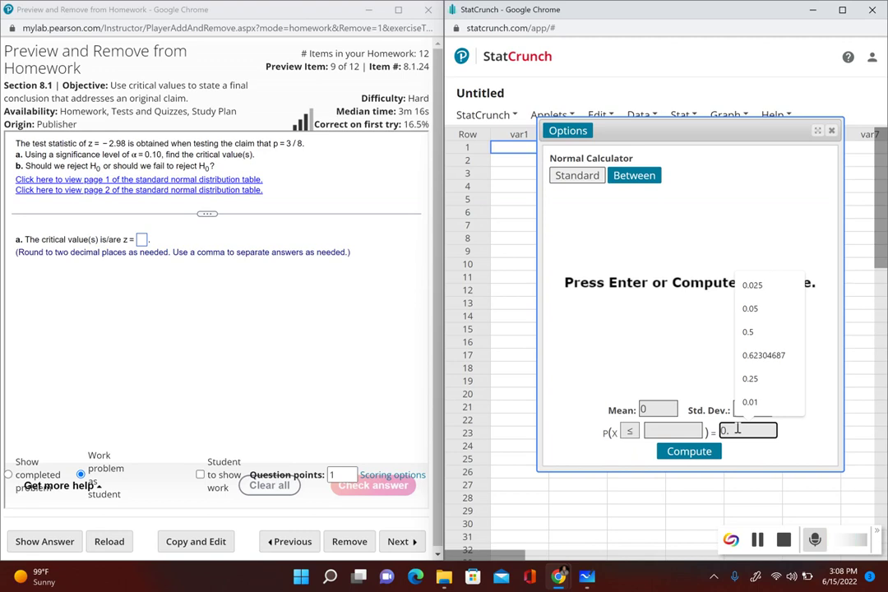
type("05")
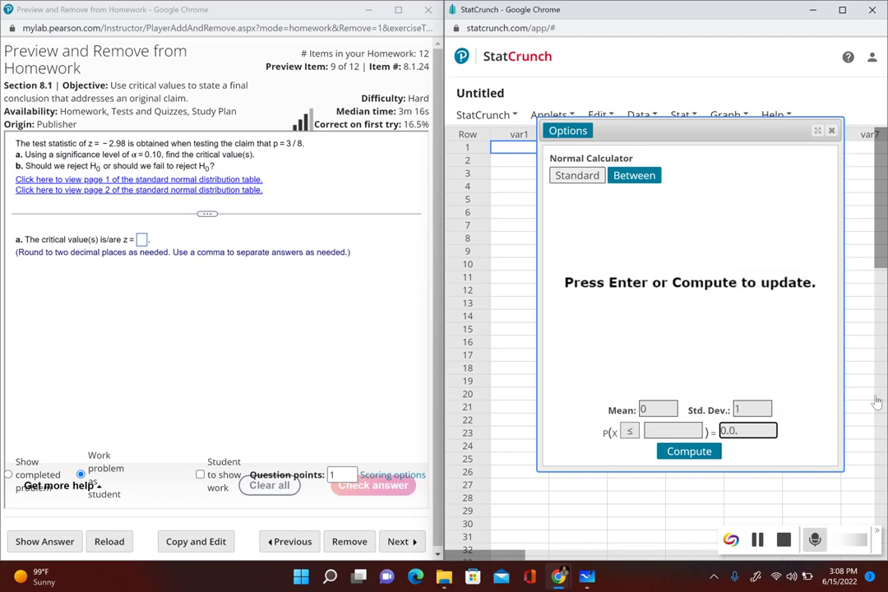
key("BackSpace")
key("BackSpace")
type("5")
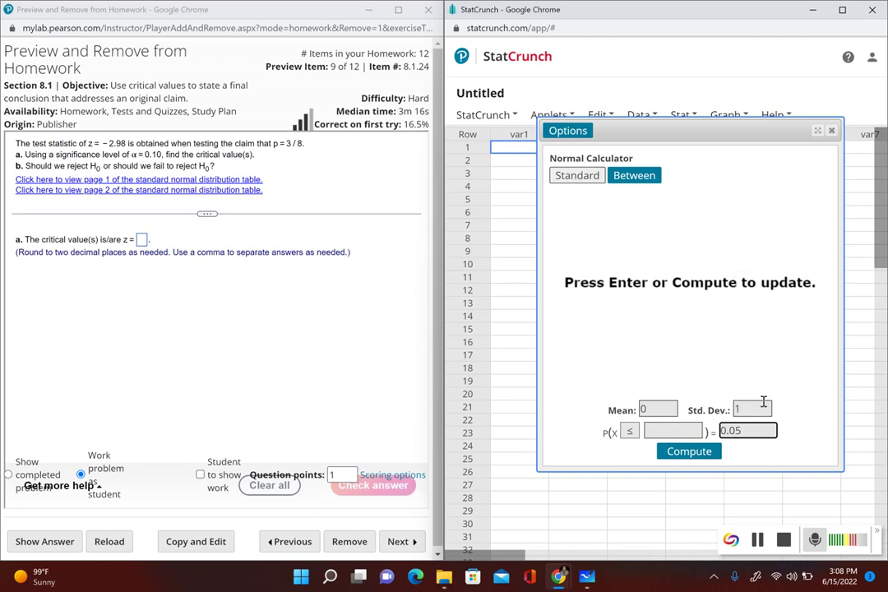
left_click(629, 432)
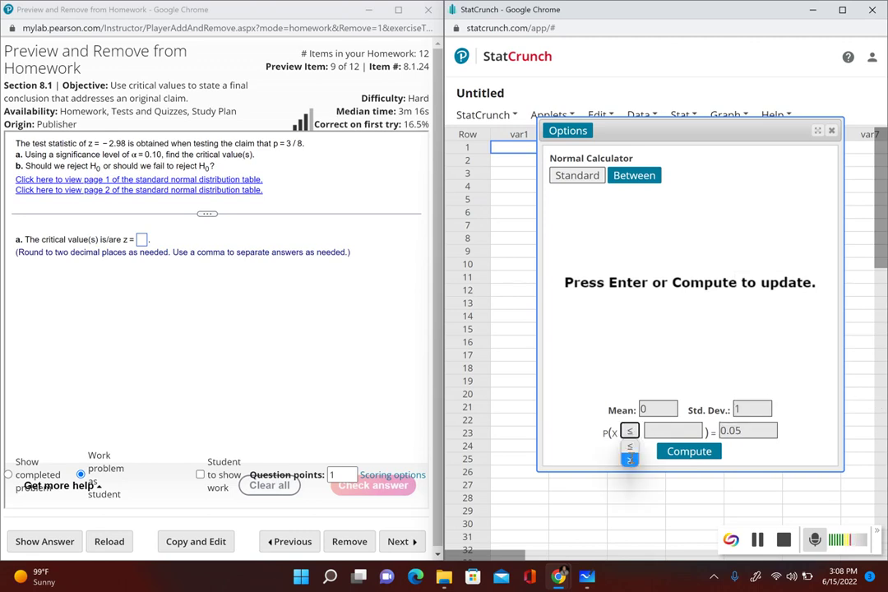
left_click(630, 460)
left_click_drag(699, 431, 647, 431)
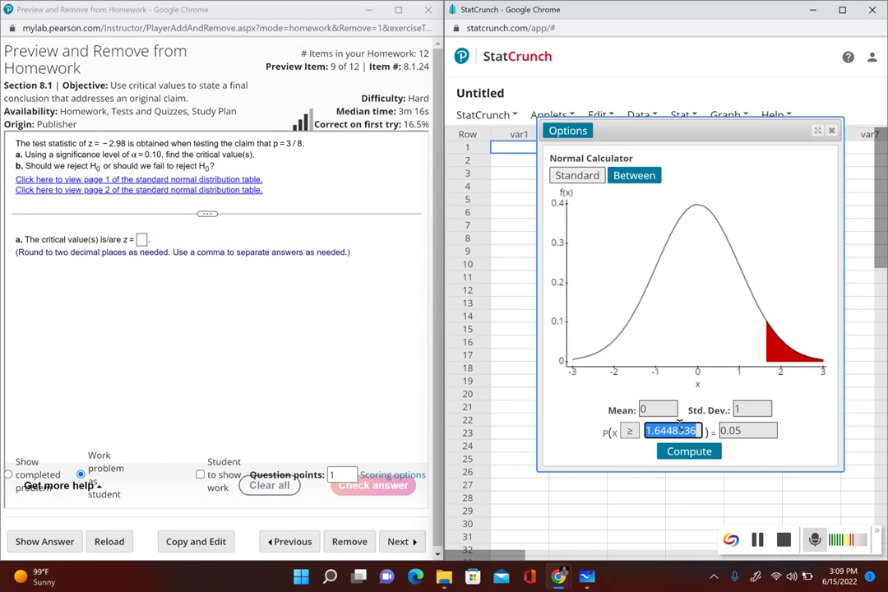
Step: Compute the lower-tail cutoff for P(X ≤ x) = 0.05, giving −1.6448536
left_click(629, 431)
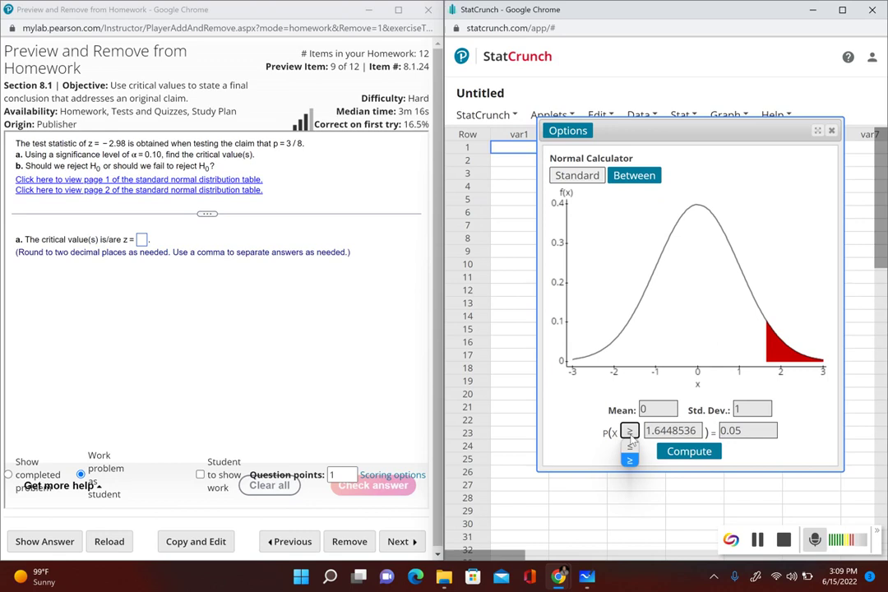
left_click(630, 445)
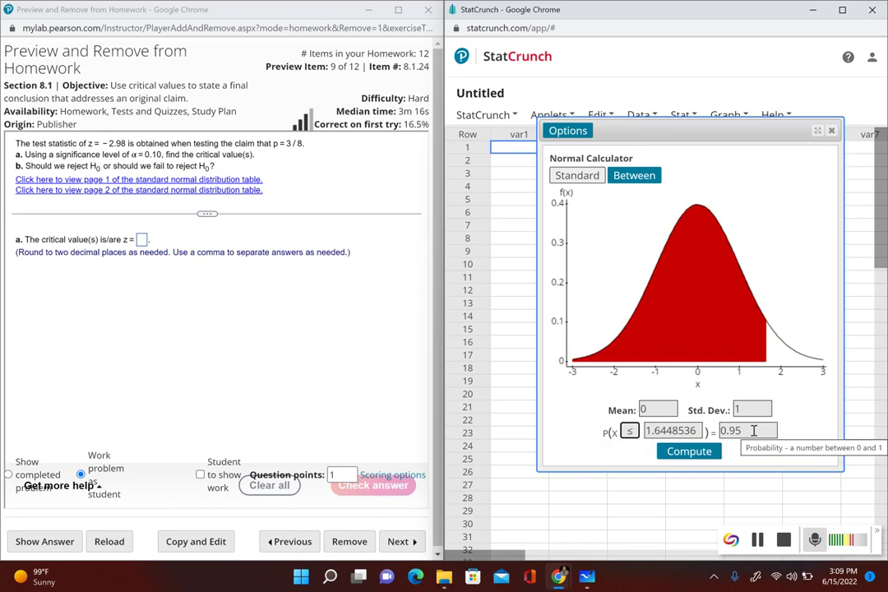
double_click(753, 430)
key("BackSpace")
type("0.05")
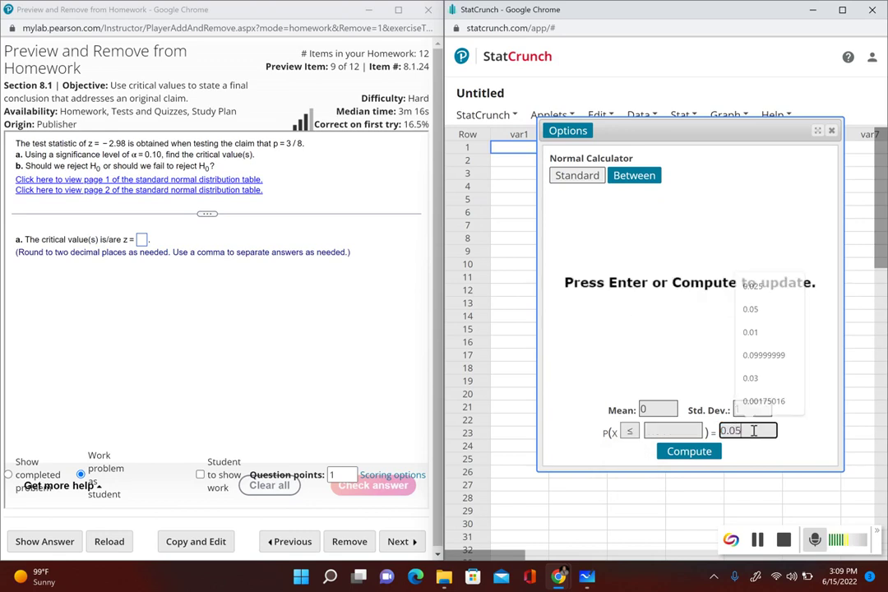
left_click(691, 457)
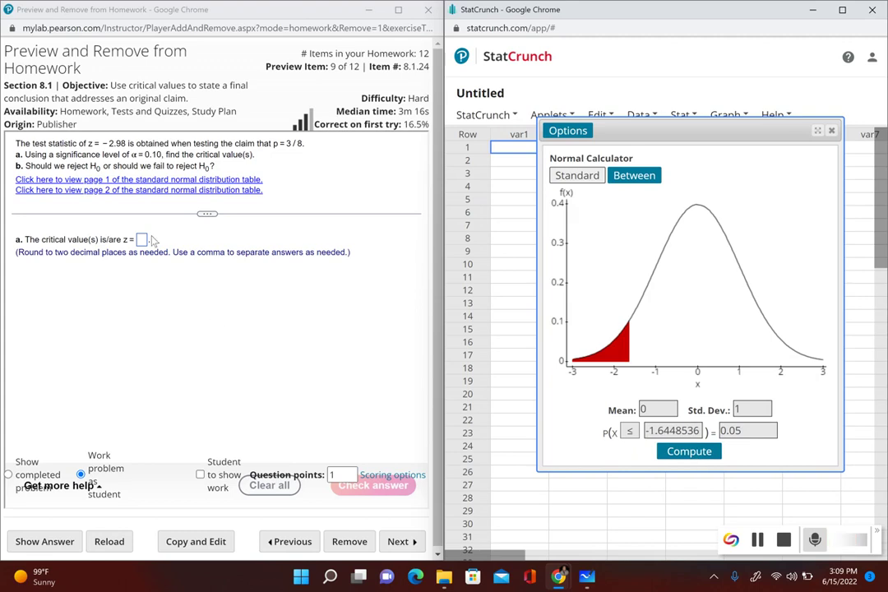
Step: Submit -1.64,1.64 as the part a critical values and dismiss the Good job dialog
left_click(141, 240)
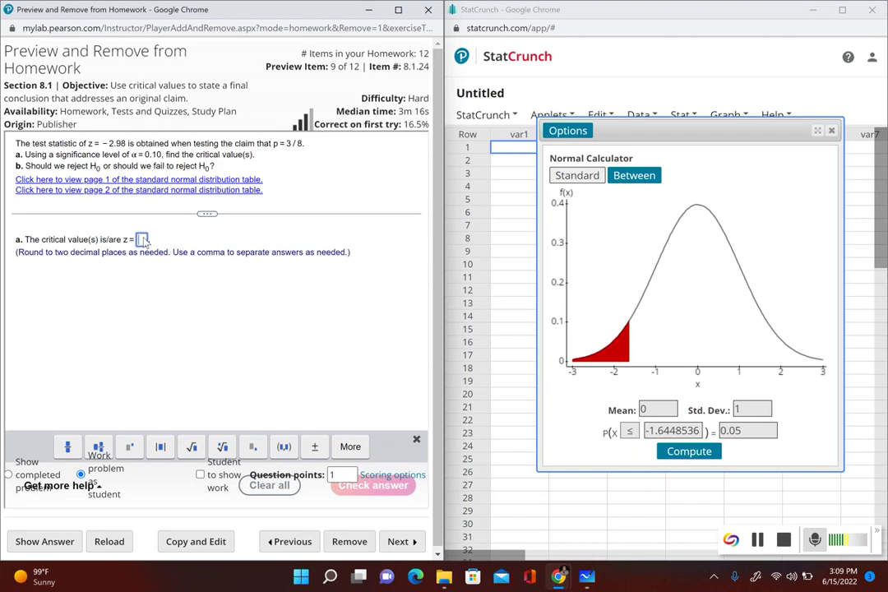
type("-1.64")
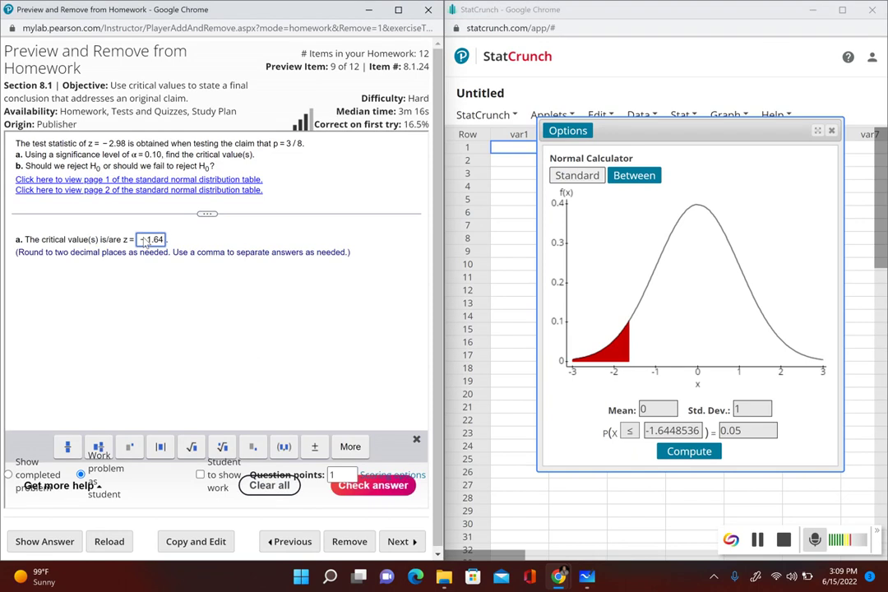
type(",1.64")
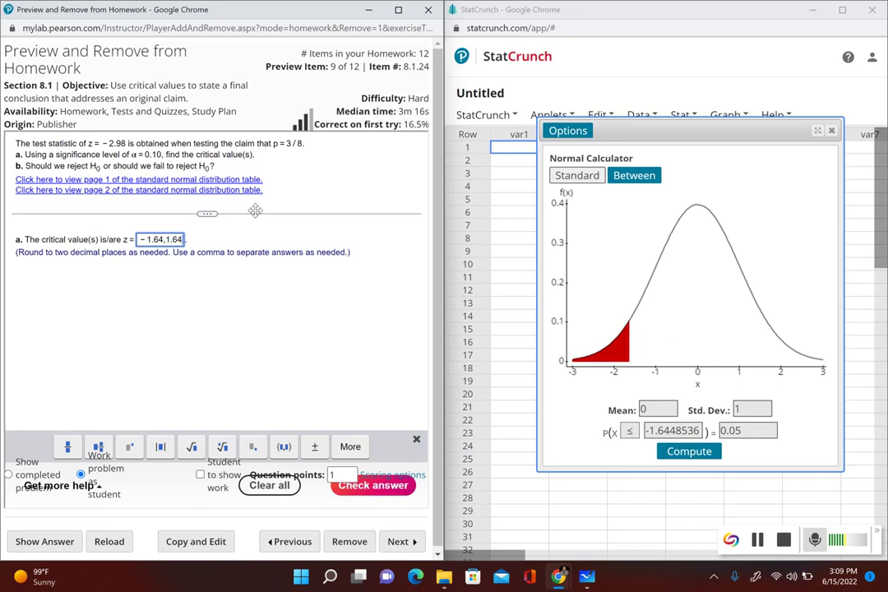
key("Return")
left_click(215, 343)
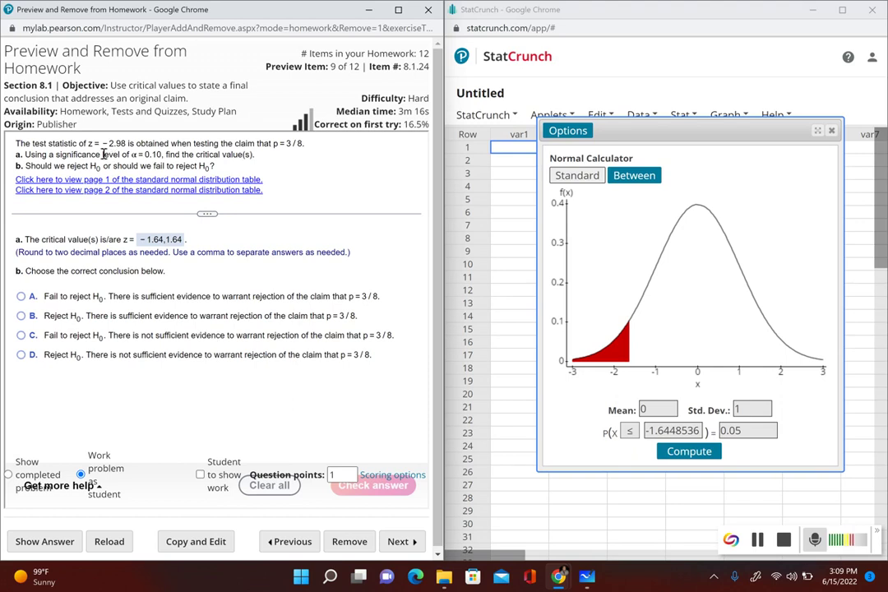
mouse_move(559, 577)
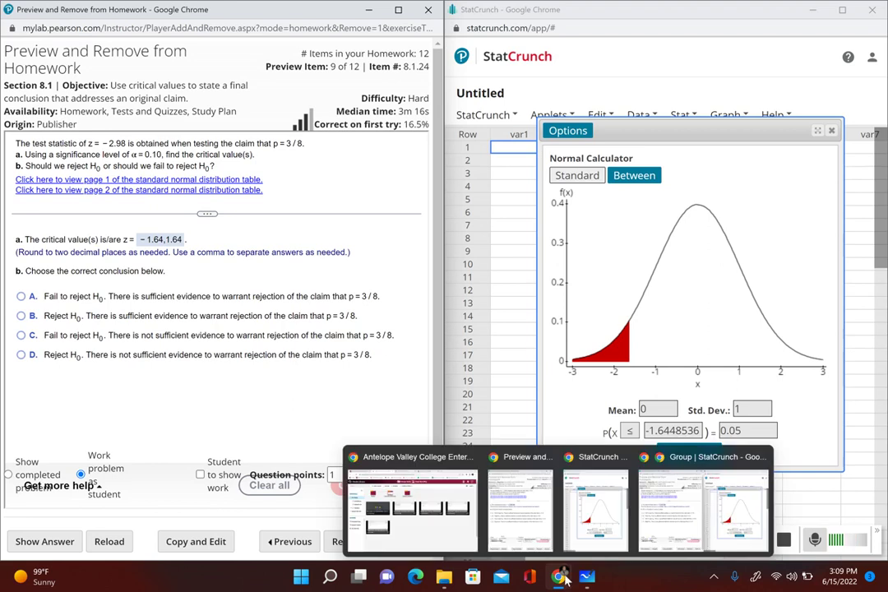
Step: Write −1.64 and 1.64 in red after the z = labels under each tail
left_click(585, 578)
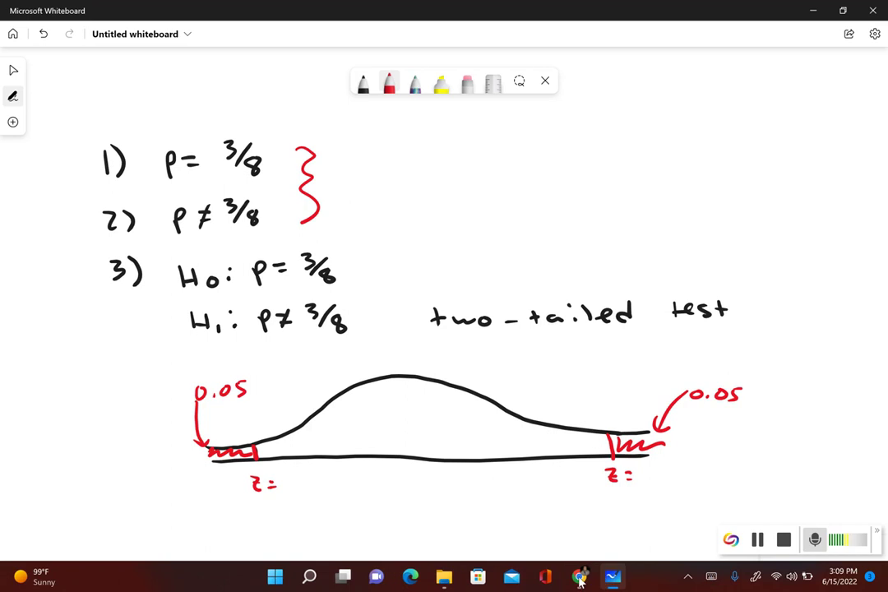
left_click(389, 83)
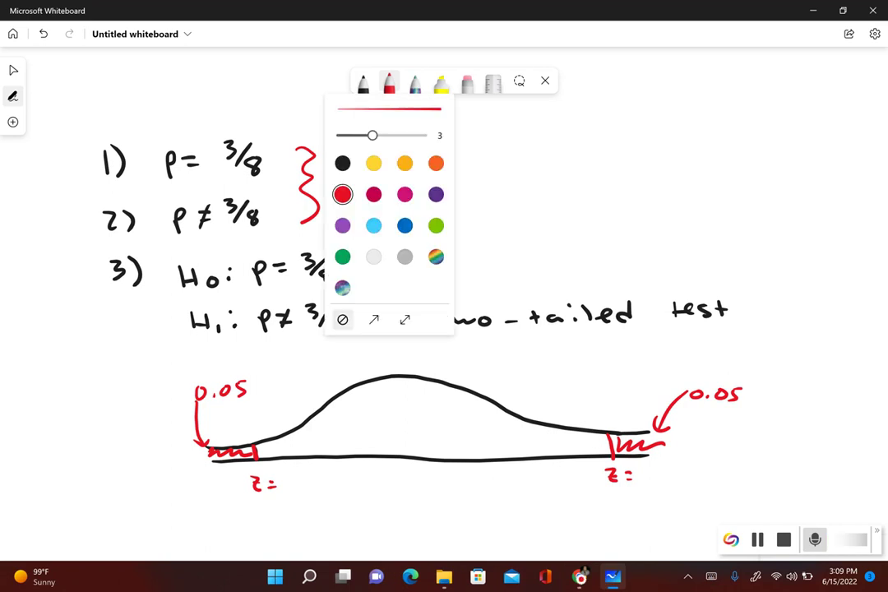
left_click_drag(284, 484, 304, 491)
left_click_drag(313, 490, 345, 491)
mouse_move(649, 471)
left_mouse_down()
mouse_move(651, 486)
mouse_move(664, 485)
left_mouse_up()
mouse_move(679, 470)
left_mouse_down()
mouse_move(674, 484)
mouse_move(698, 487)
left_mouse_up()
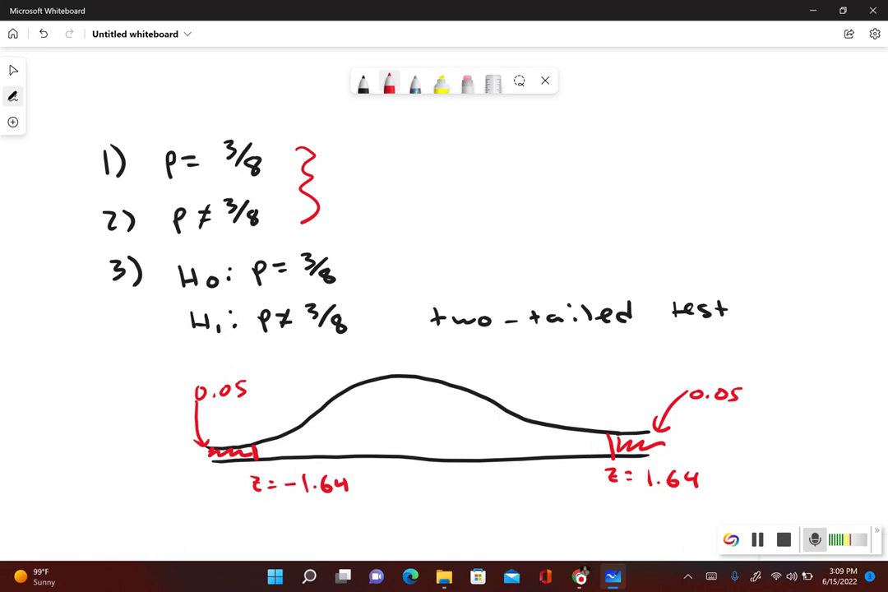
Step: Add more hatching to the left and right tail regions
left_click_drag(196, 454, 252, 450)
left_click_drag(650, 446, 709, 442)
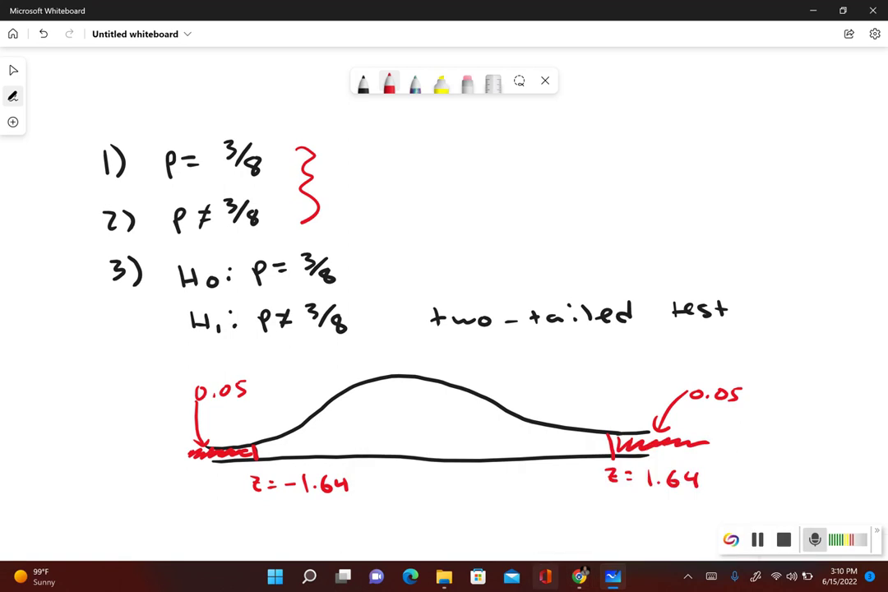
mouse_move(580, 577)
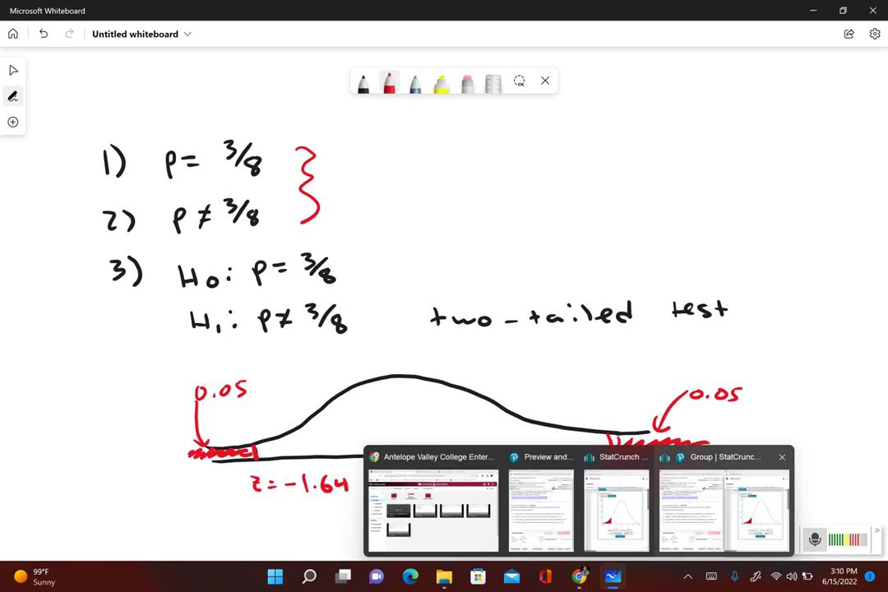
left_click(704, 454)
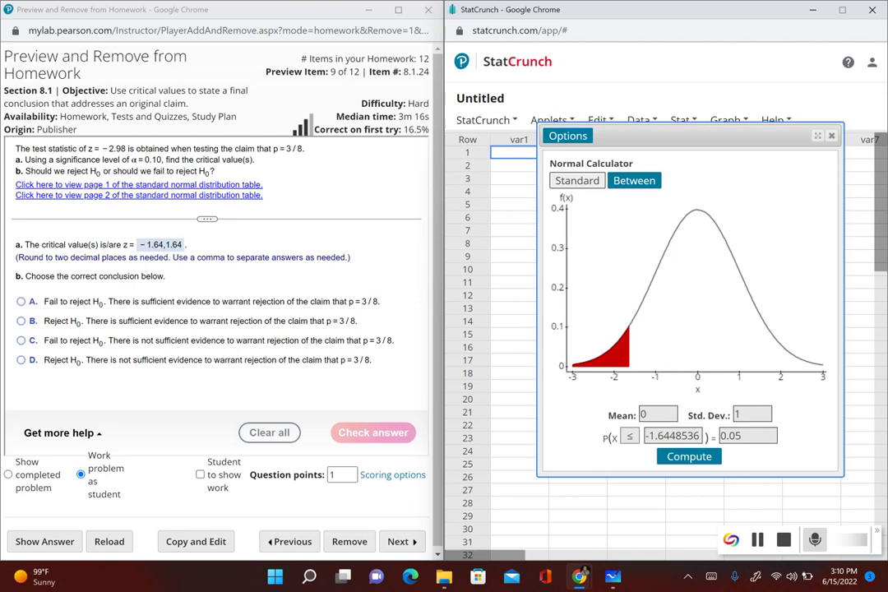
Step: Mark the test statistic z = −2.98 in black at the curve's far left
key("alt+Tab")
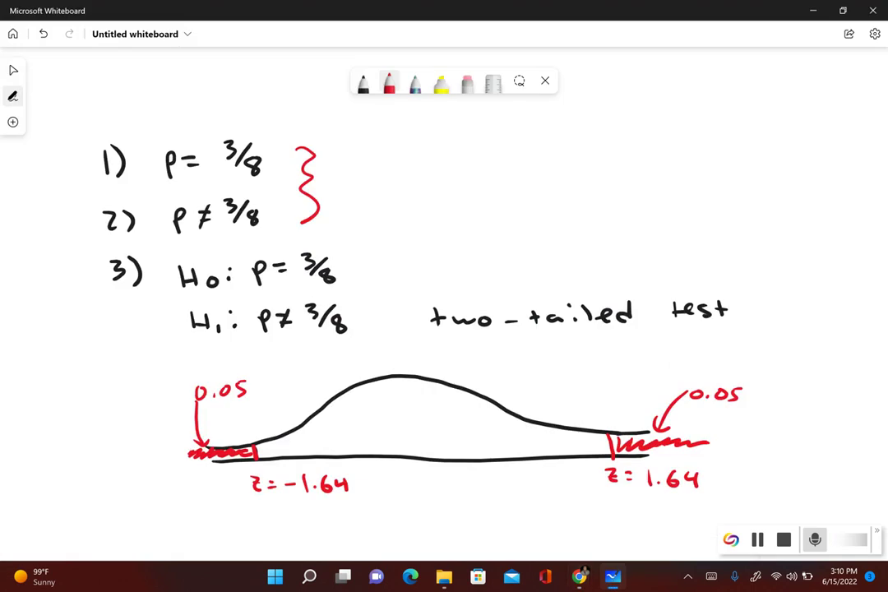
left_click(362, 82)
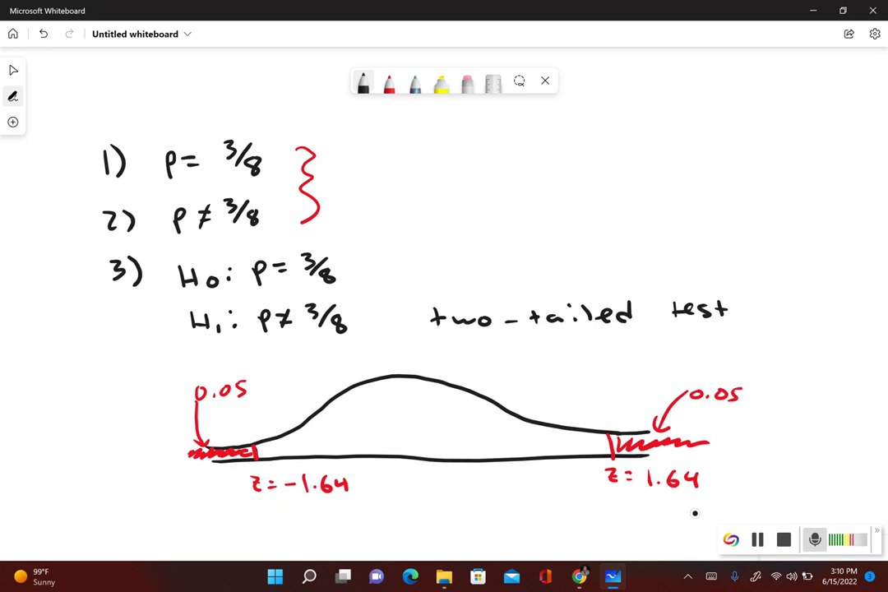
mouse_move(212, 460)
left_mouse_down()
mouse_move(192, 473)
mouse_move(175, 511)
mouse_move(221, 511)
mouse_move(235, 496)
left_mouse_up()
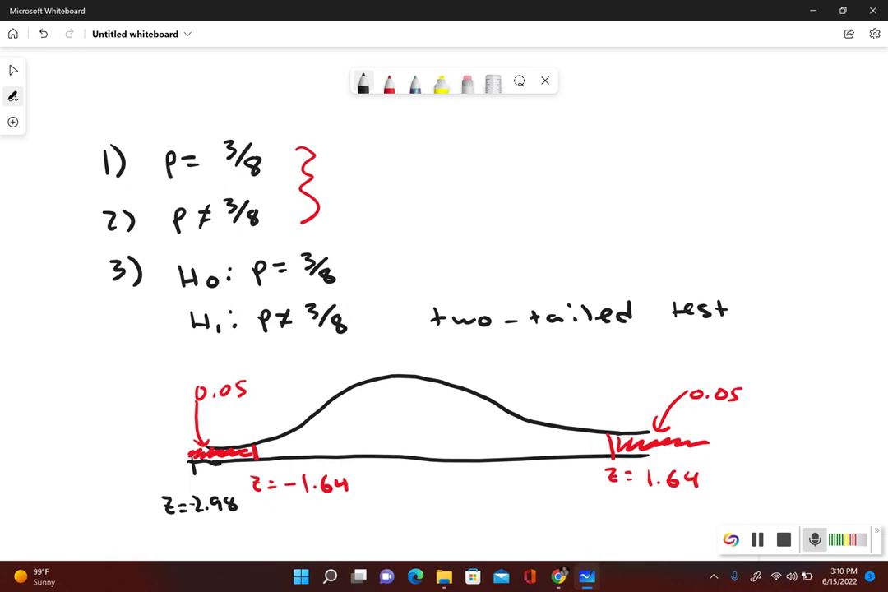
mouse_move(559, 577)
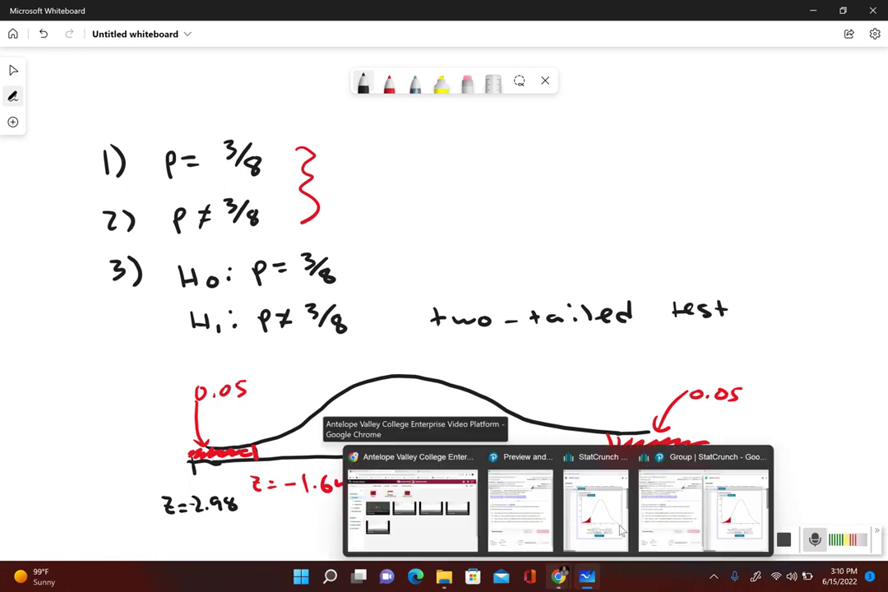
left_click(675, 514)
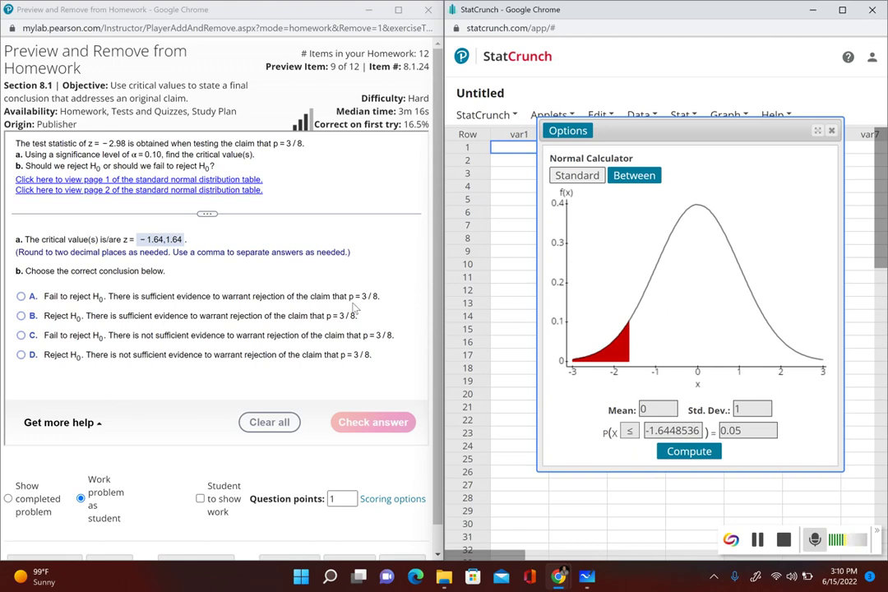
left_click(587, 578)
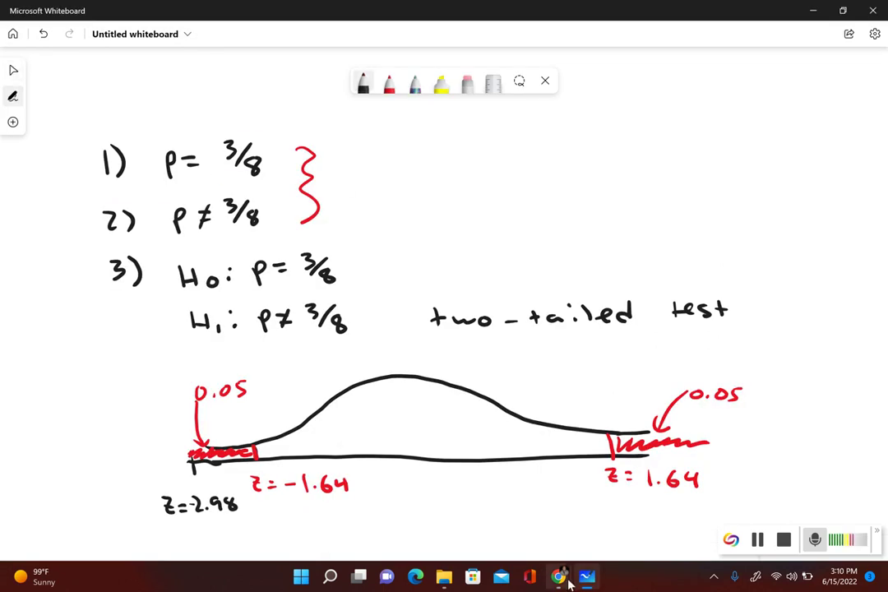
Step: Answer part b with option B, Reject H0, after option A is marked incorrect
mouse_move(559, 576)
left_click(597, 510)
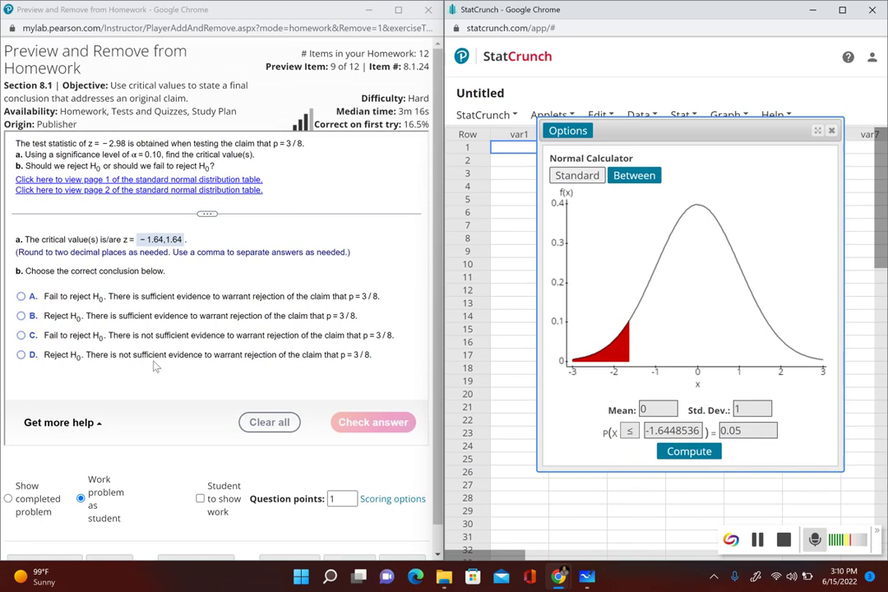
left_click(23, 298)
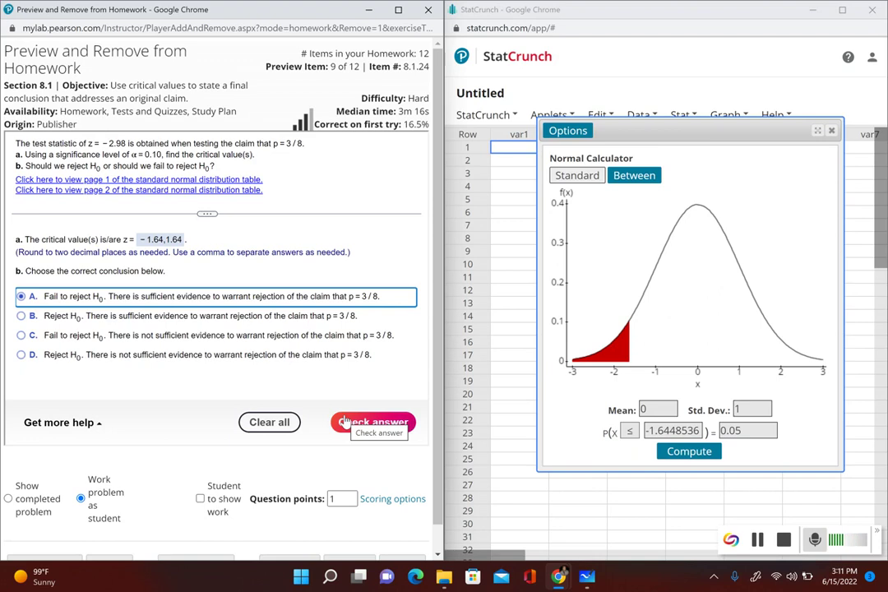
left_click(368, 421)
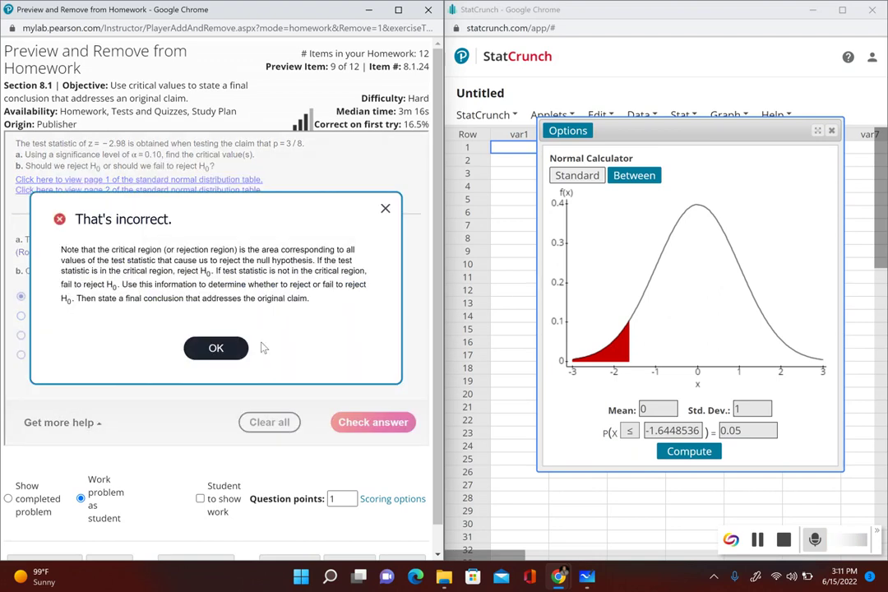
left_click(219, 349)
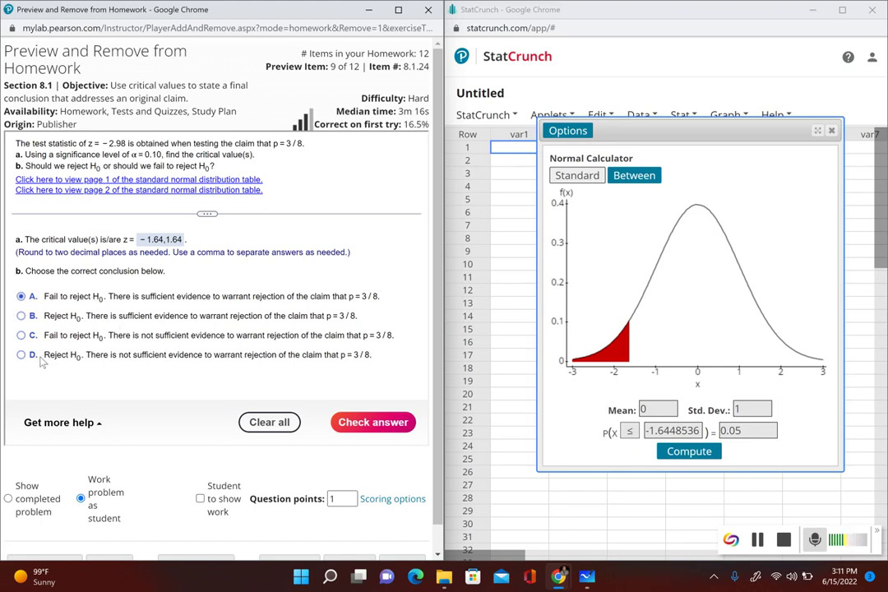
left_click(21, 316)
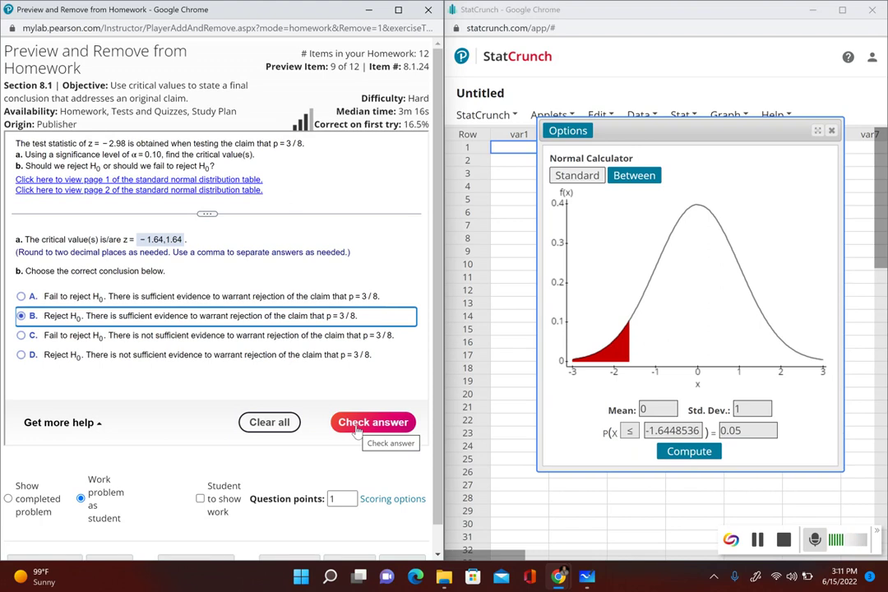
left_click(359, 429)
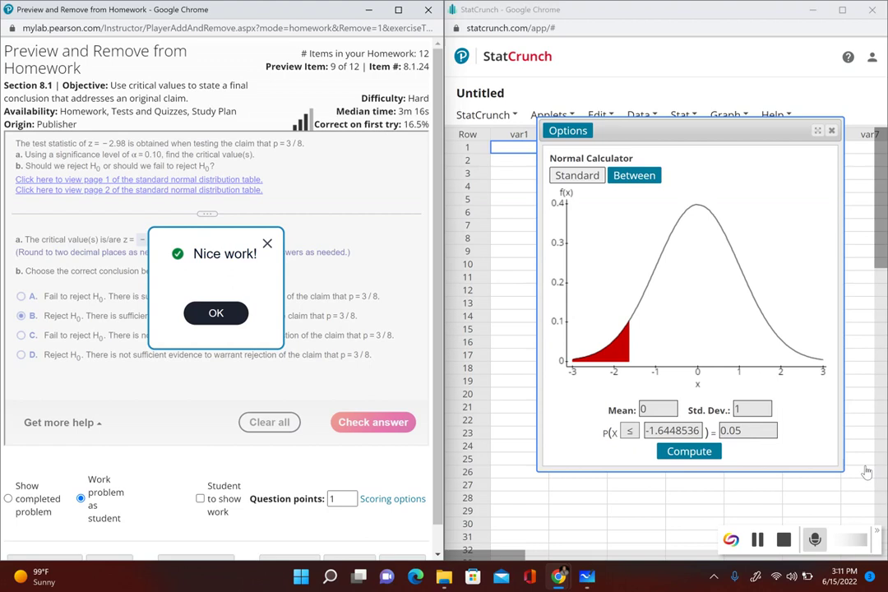